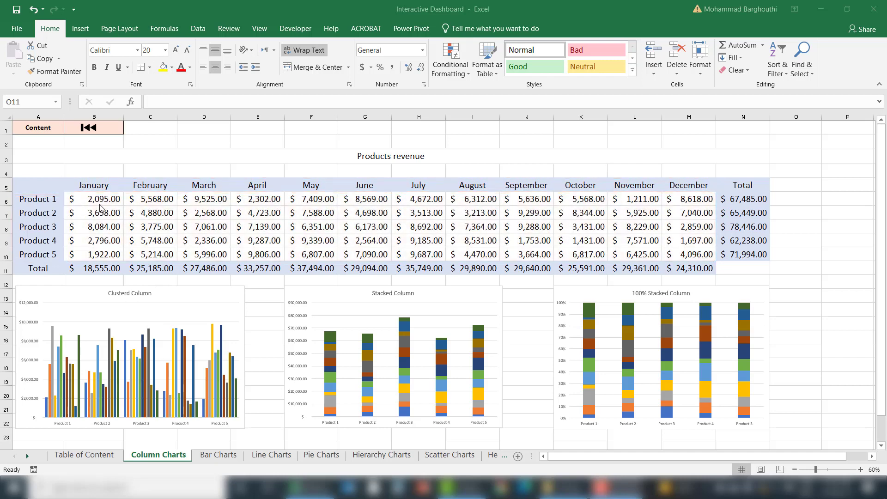
# Insert a 2-D clustered column chart from the monthly product revenue range A5:M10, excluding the totals.
pyautogui.click(78, 191)
pyautogui.moveTo(47, 183); pyautogui.dragTo(692, 251)
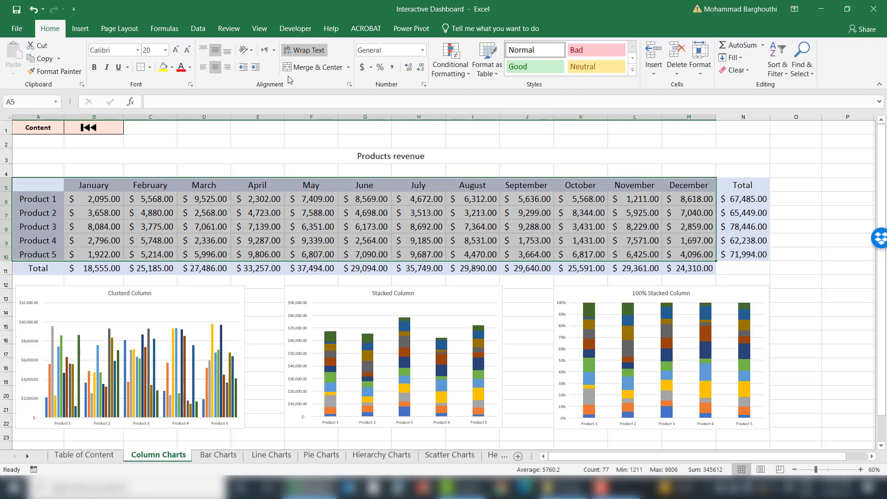
pyautogui.click(86, 35)
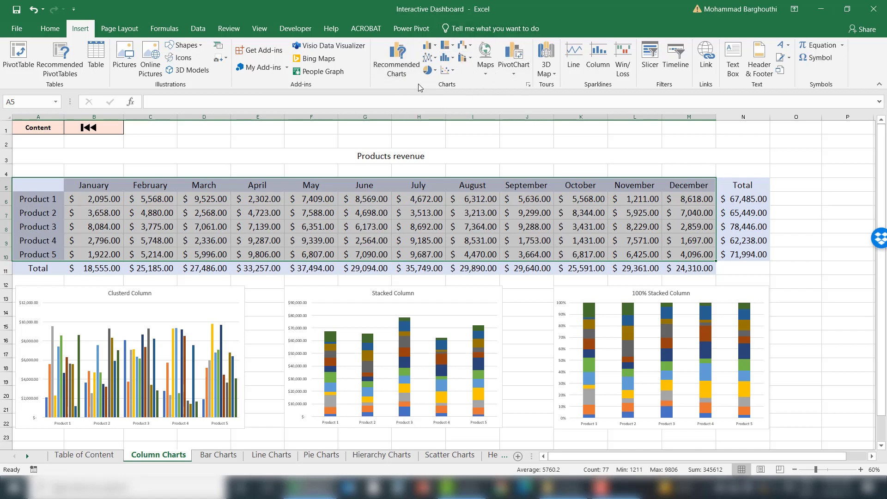
pyautogui.click(433, 49)
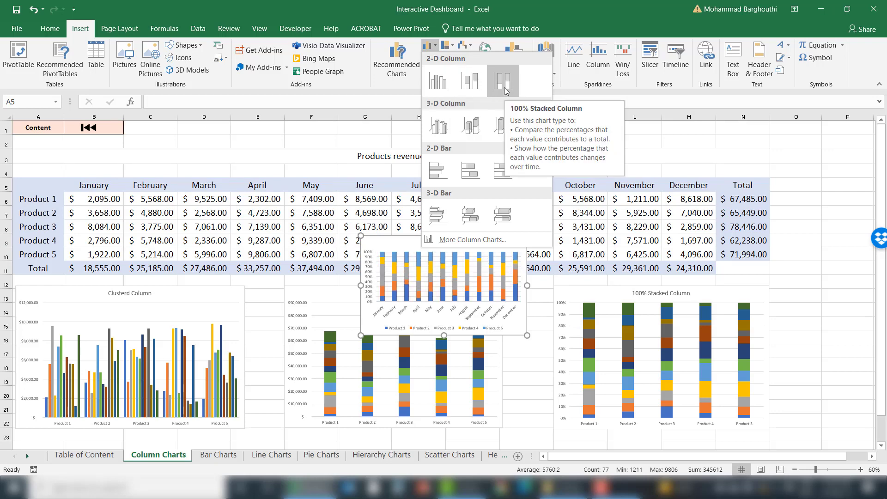
pyautogui.click(438, 81)
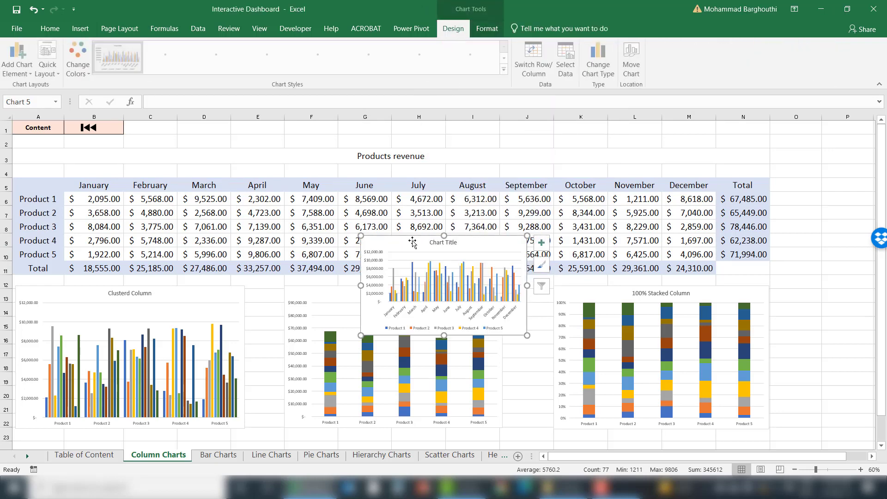
# Move the new clustered column chart over the revenue table and enlarge it to cover columns A to N, rows 4 to 20.
pyautogui.moveTo(412, 241); pyautogui.dragTo(67, 176)
pyautogui.moveTo(181, 271); pyautogui.dragTo(774, 403)
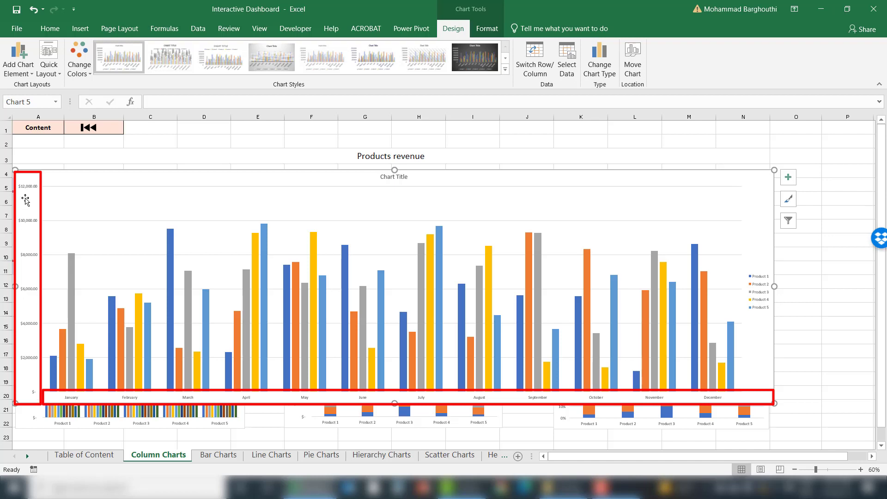
pyautogui.moveTo(93, 376)
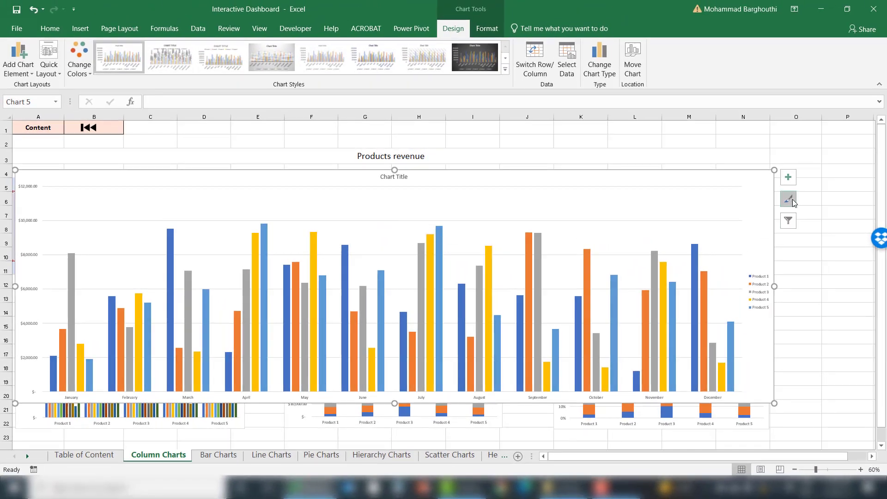
# Show the chart elements list for the enlarged clustered column chart and delete the chart.
pyautogui.click(788, 177)
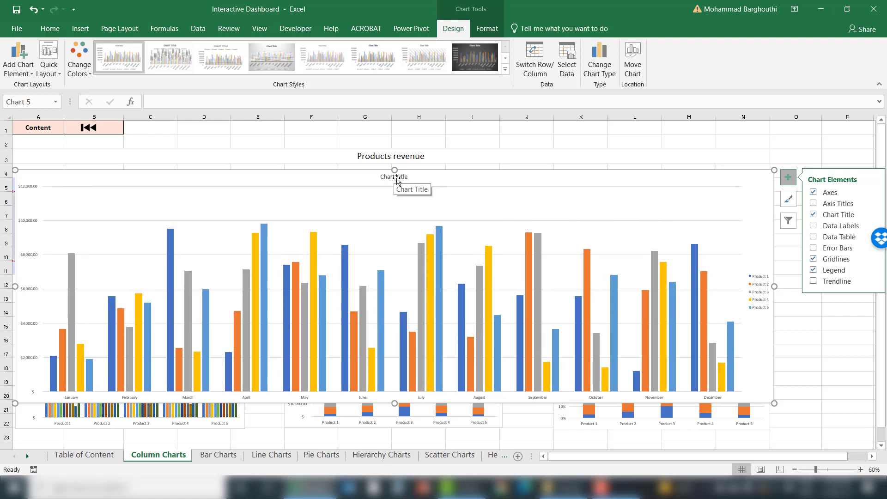
pyautogui.moveTo(450, 184); pyautogui.dragTo(451, 184)
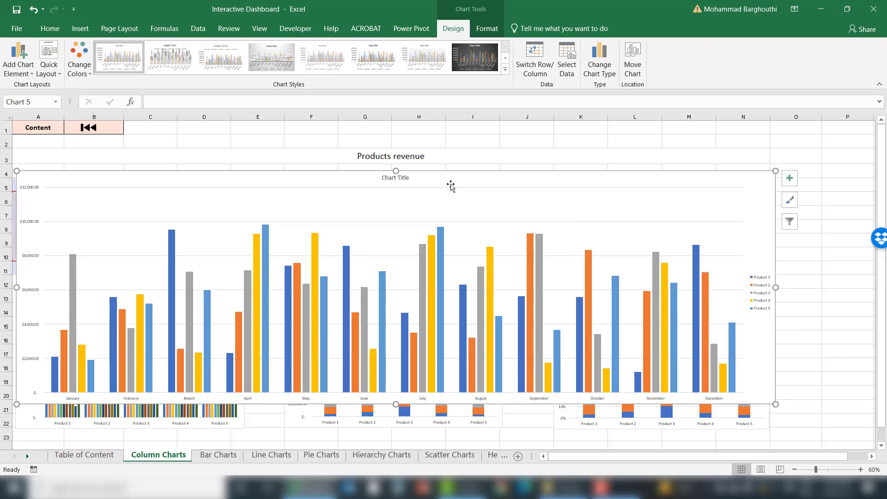
pyautogui.press('Delete')
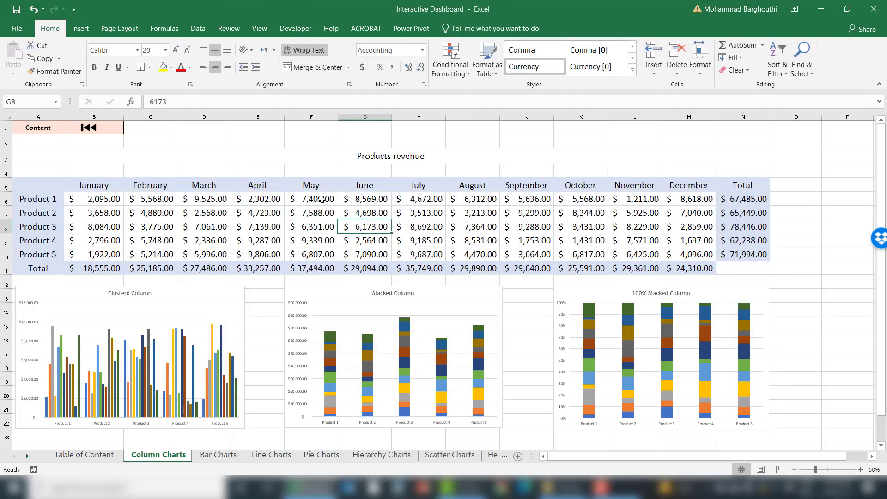
# Insert a 2-D stacked column chart from A5:M10 and enlarge it to cover columns A to O, rows 2 to 22.
pyautogui.moveTo(48, 184); pyautogui.dragTo(670, 253)
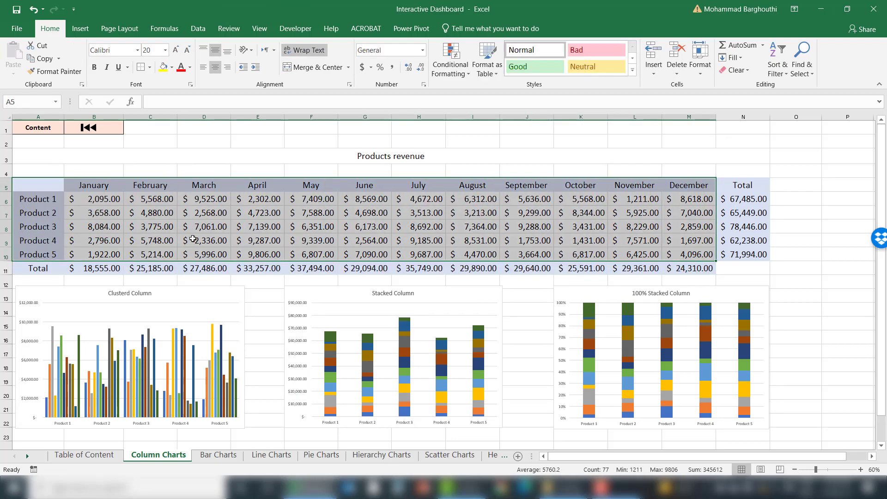
pyautogui.click(80, 28)
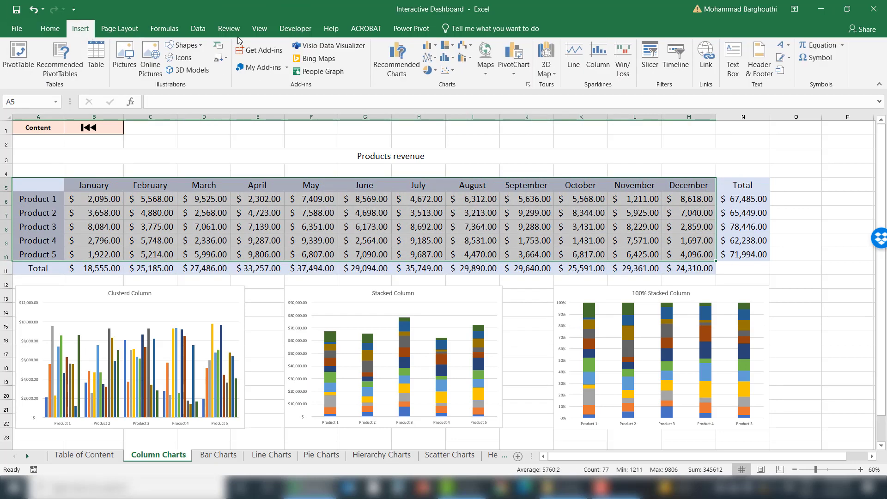
pyautogui.click(428, 46)
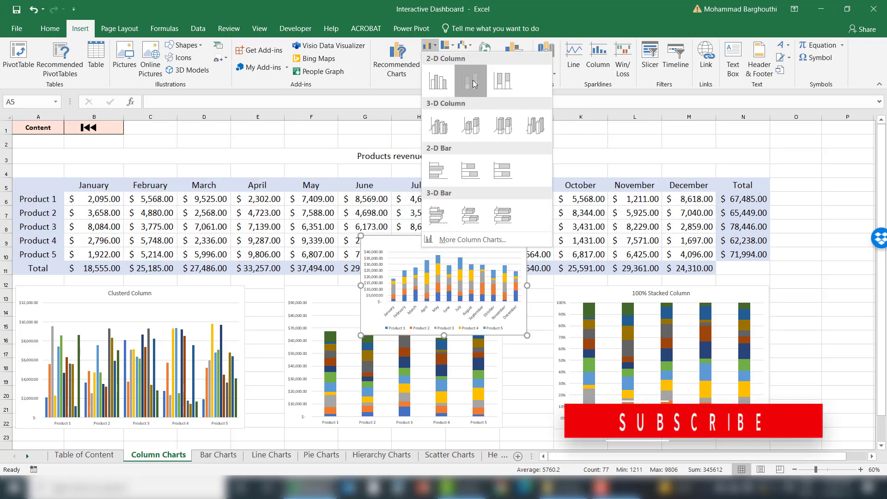
pyautogui.click(472, 82)
pyautogui.moveTo(360, 335); pyautogui.dragTo(39, 423)
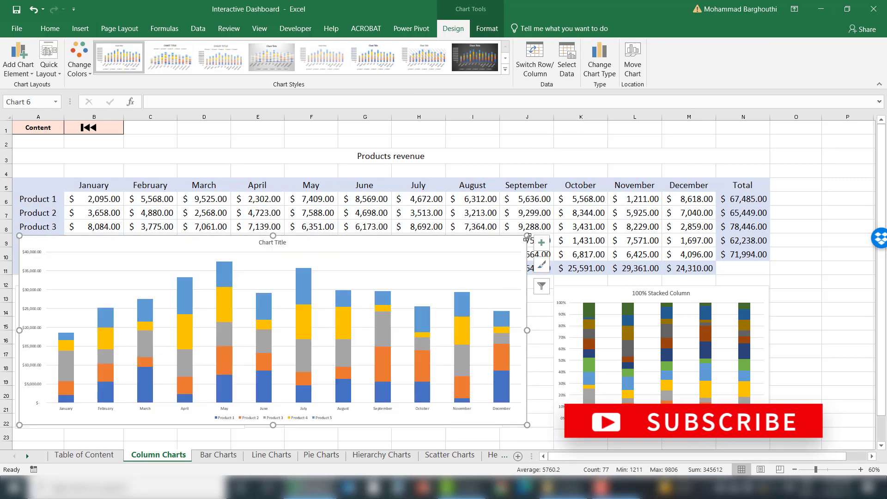
pyautogui.moveTo(699, 198); pyautogui.dragTo(805, 147)
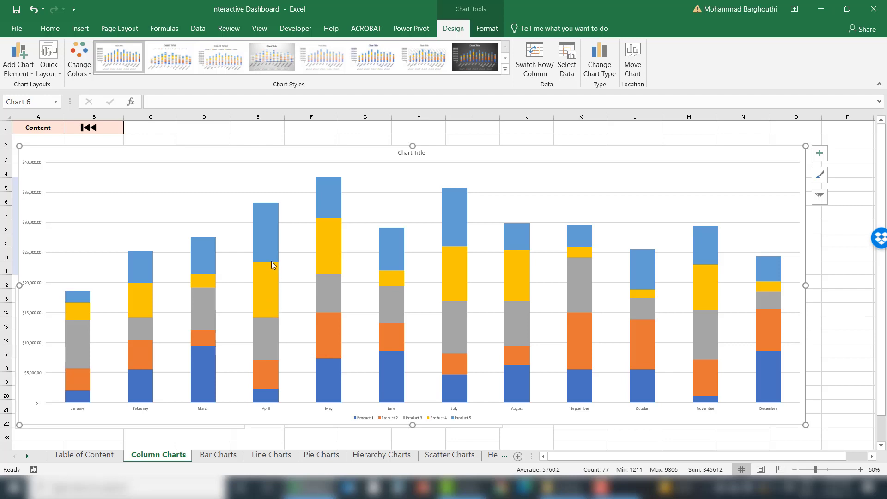
# Examine the product segments of the April and May columns in the stacked column chart.
pyautogui.moveTo(271, 262)
pyautogui.moveTo(271, 238)
pyautogui.moveTo(267, 283)
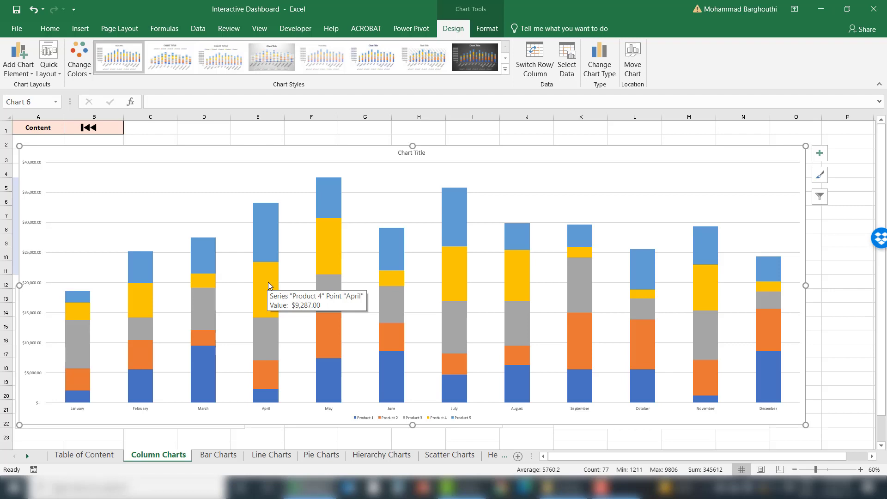
pyautogui.moveTo(273, 328)
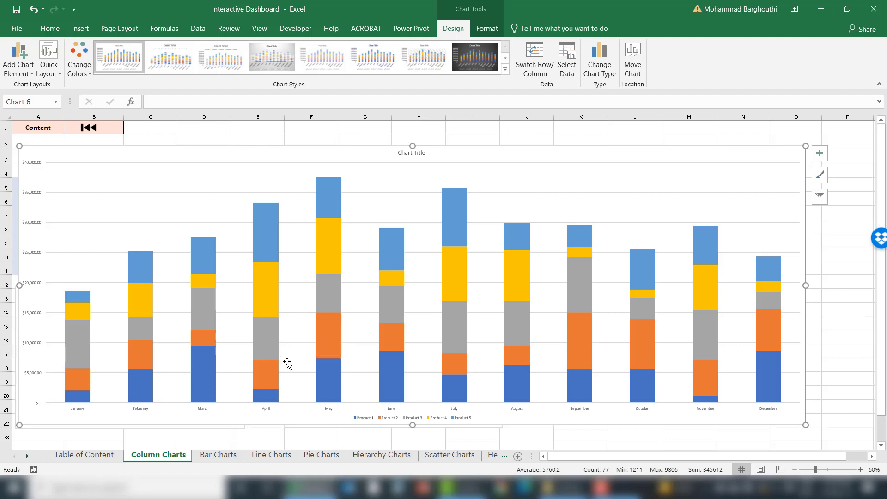
pyautogui.moveTo(271, 400)
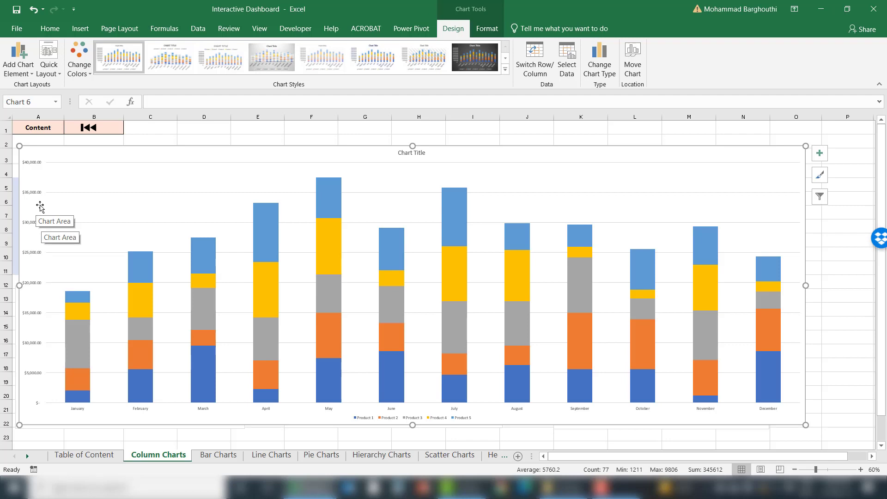
pyautogui.moveTo(260, 219)
pyautogui.moveTo(280, 250)
pyautogui.moveTo(271, 395)
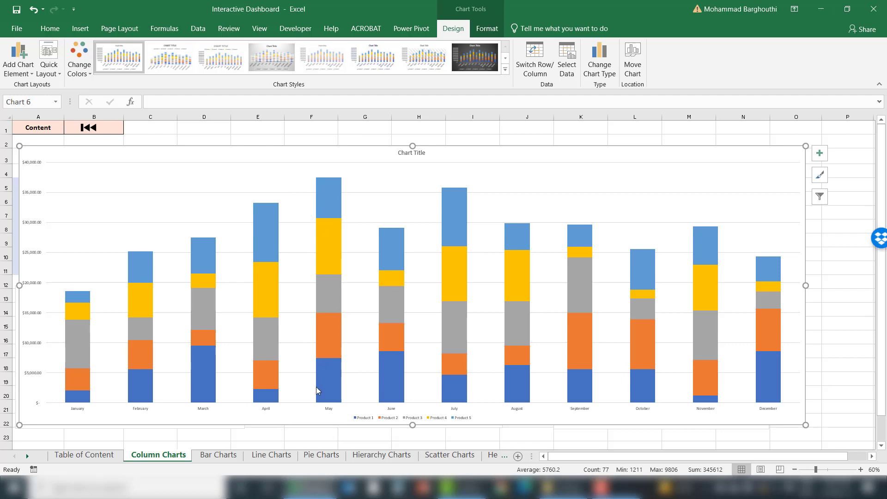
pyautogui.moveTo(329, 257)
pyautogui.moveTo(334, 386)
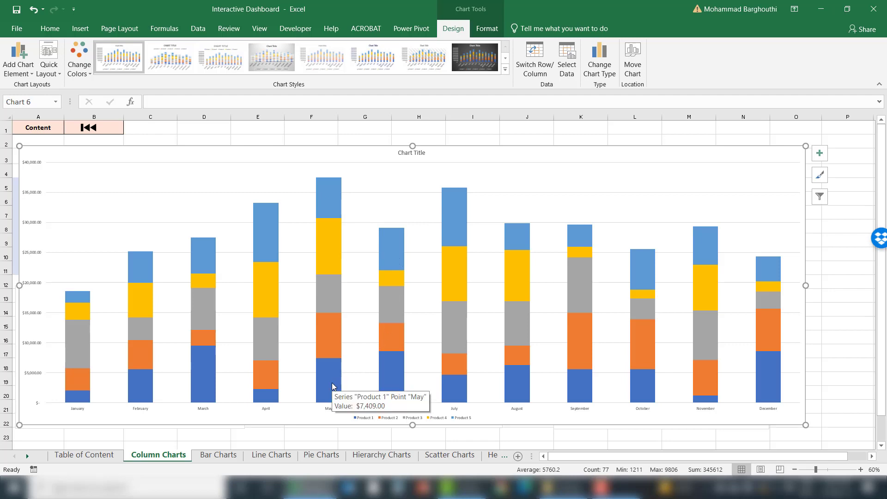
pyautogui.moveTo(326, 339)
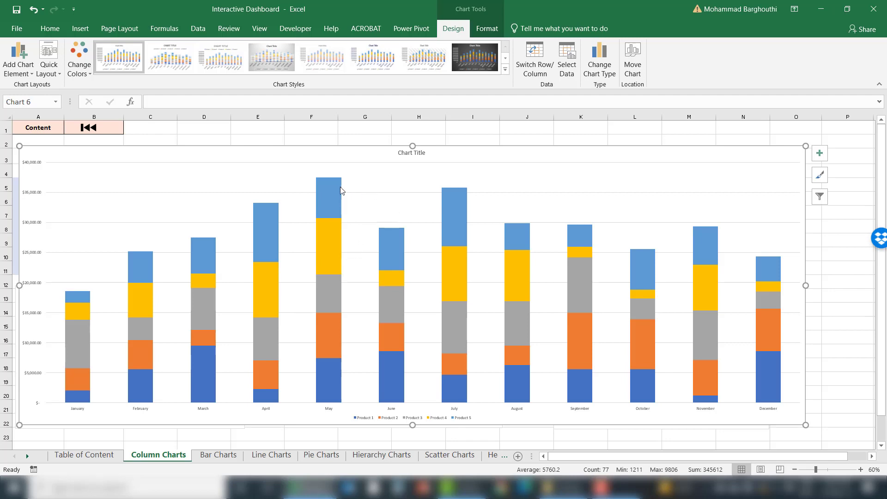
pyautogui.moveTo(326, 190)
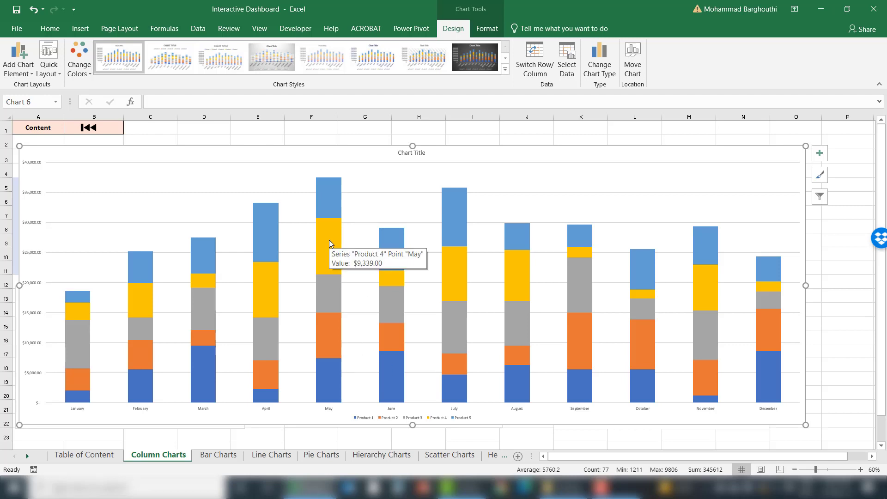
# Change the enlarged chart's type from stacked column to 100% Stacked Column, keeping the months on the horizontal axis.
pyautogui.click(382, 175)
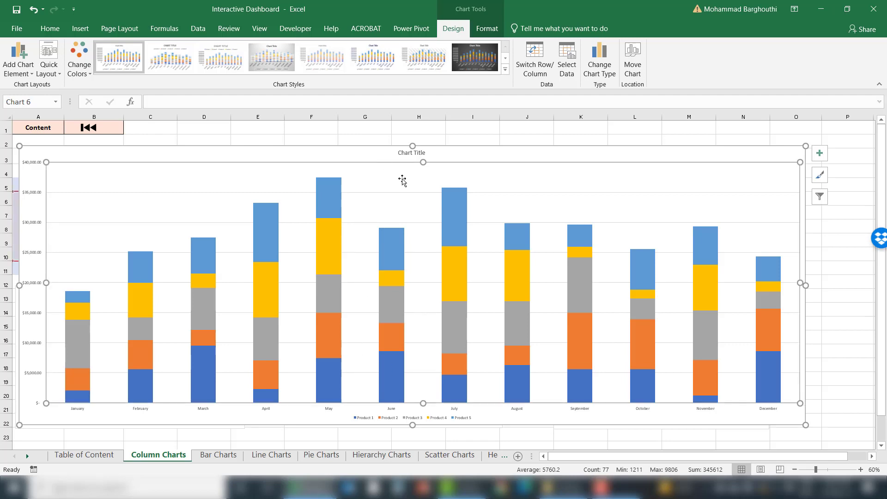
pyautogui.click(467, 149)
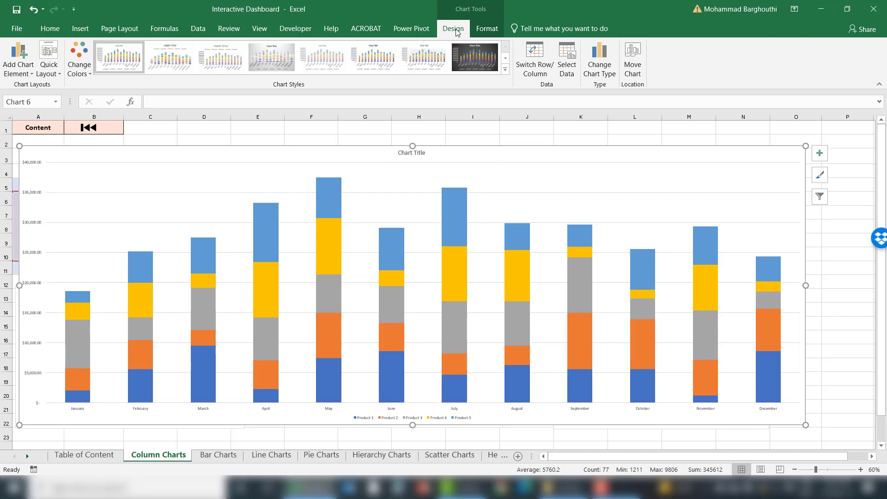
pyautogui.click(600, 58)
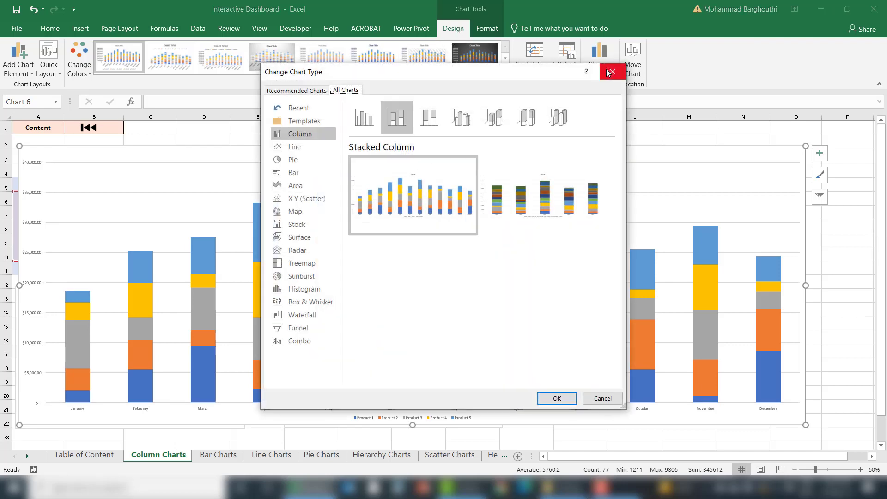
pyautogui.click(432, 119)
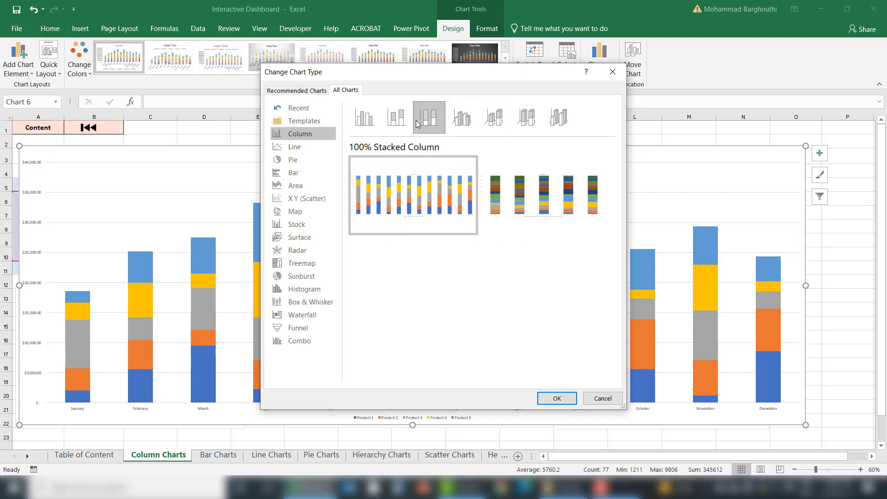
pyautogui.click(557, 398)
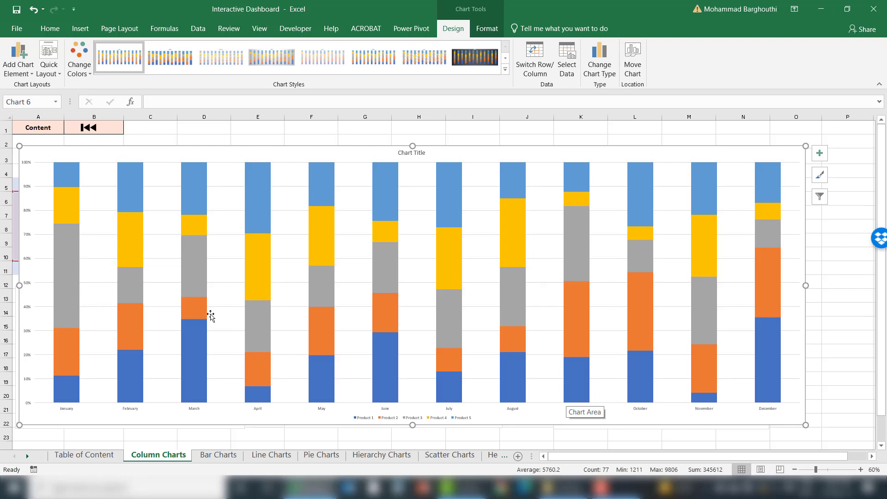
# Inspect the March, September and January segments of the enlarged 100% stacked column chart and remove the chart.
pyautogui.moveTo(207, 319)
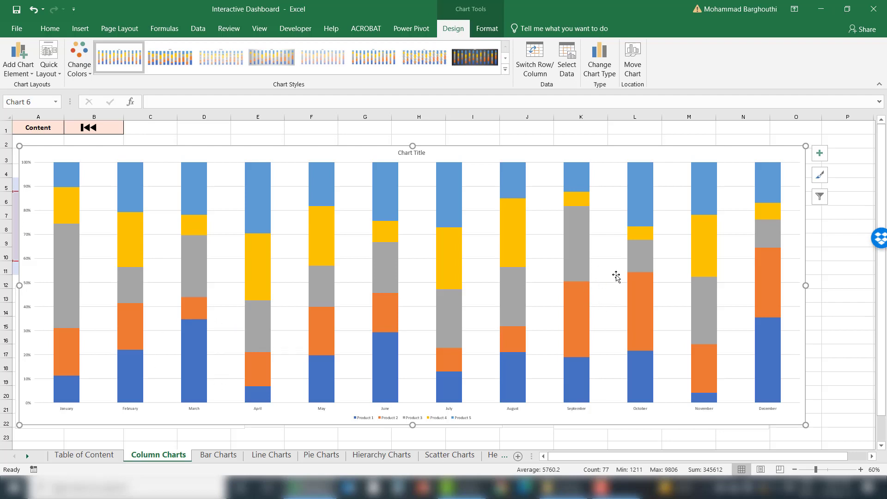
pyautogui.moveTo(582, 303)
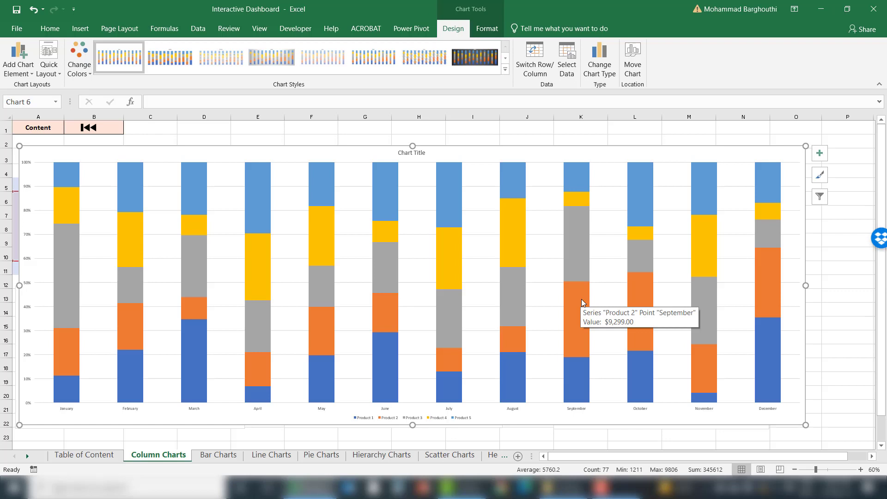
pyautogui.moveTo(572, 263)
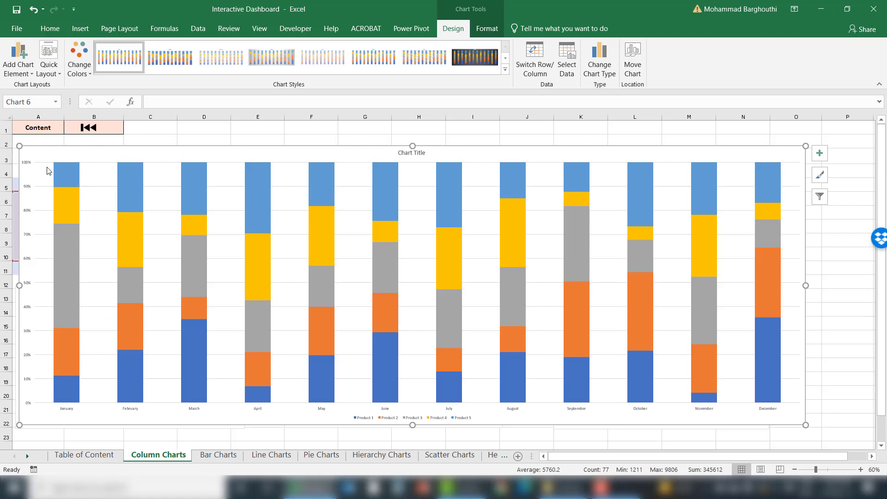
pyautogui.moveTo(77, 276)
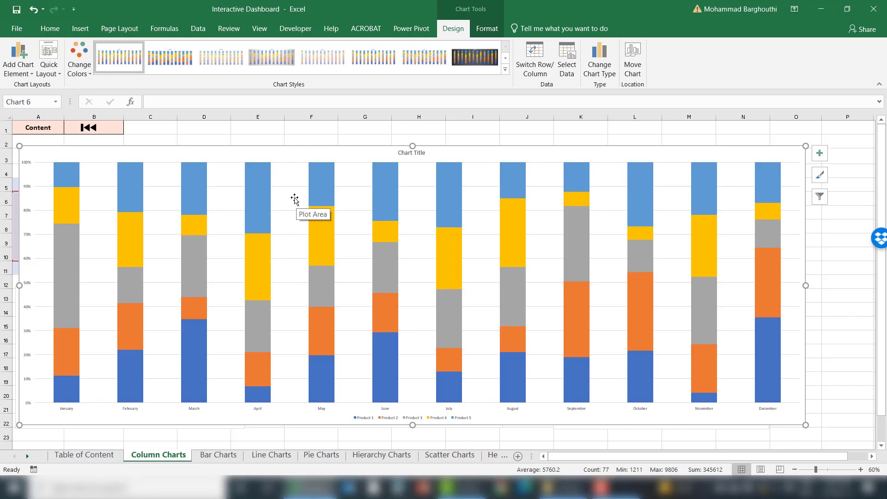
pyautogui.hotkey('ctrl', 'z')
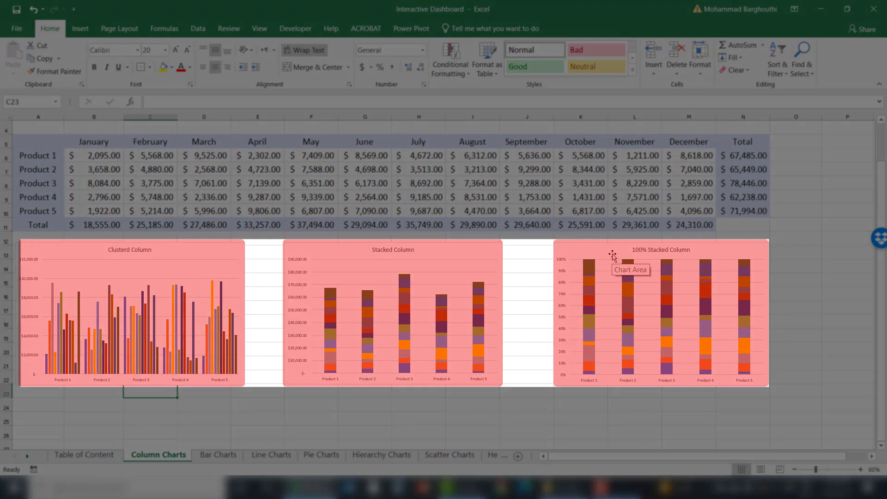
# Set the data source of the "Clusterd Column" chart to the Total row, A11:M11.
pyautogui.click(188, 307)
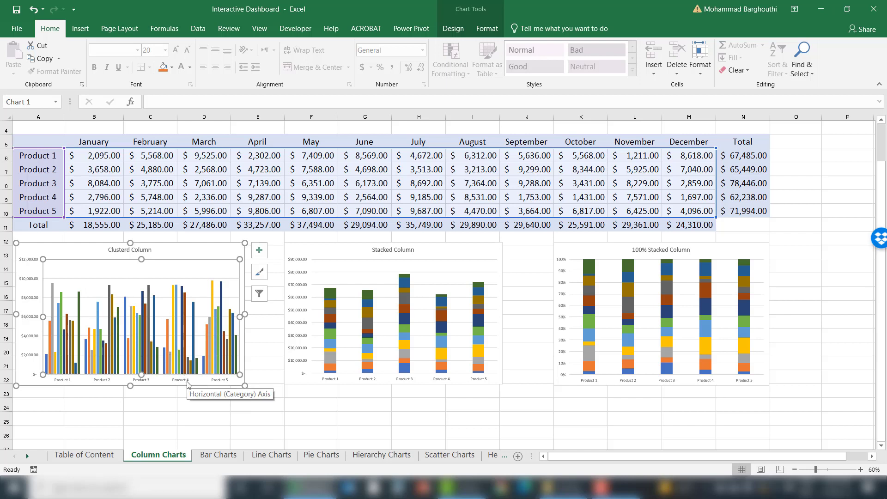
pyautogui.rightClick(168, 303)
pyautogui.click(203, 369)
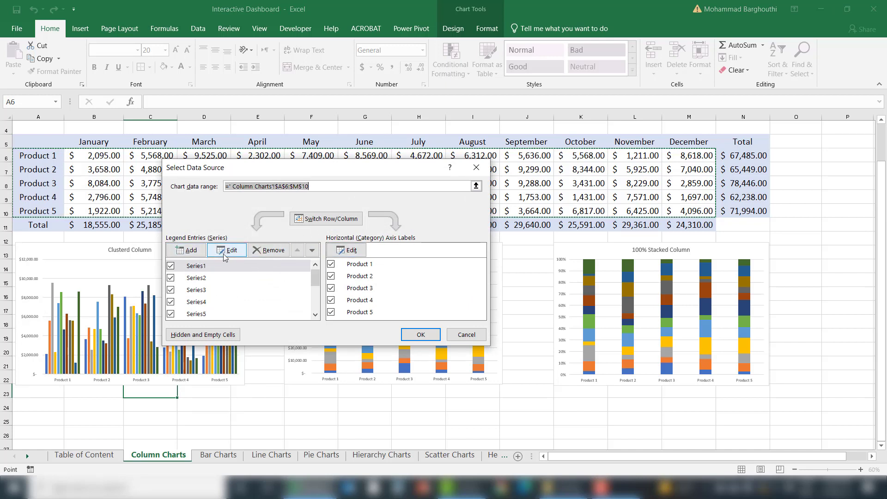
pyautogui.click(476, 186)
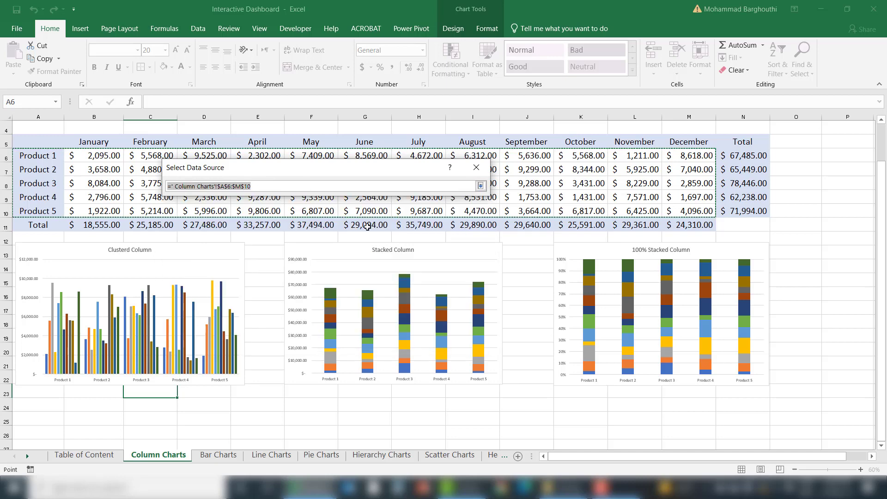
pyautogui.moveTo(37, 224); pyautogui.dragTo(56, 225)
pyautogui.click(417, 335)
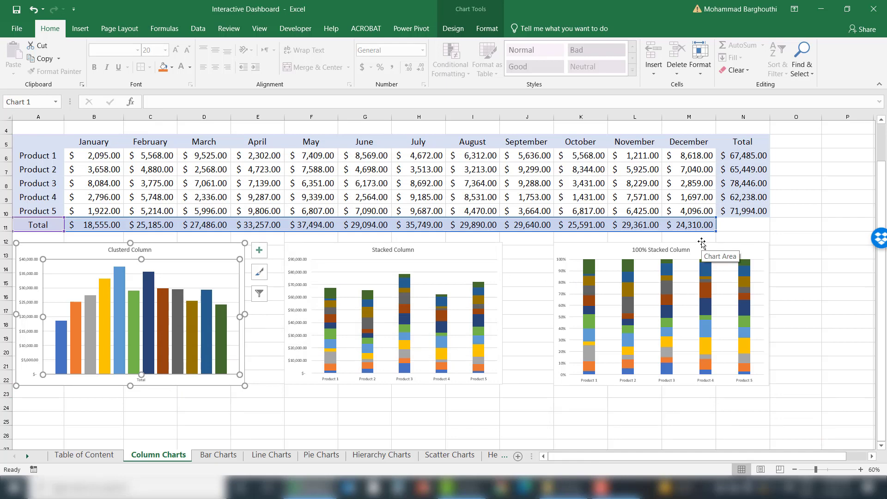
# Undo the data source change and shift the "Clusterd Column" chart's source range directly on the sheet to the Total row A11:M11.
pyautogui.hotkey('ctrl', 'z')
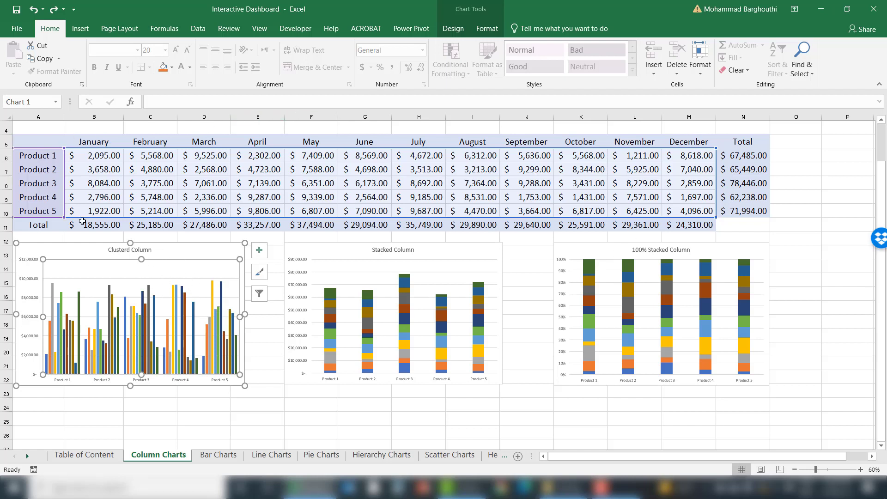
pyautogui.moveTo(715, 216)
pyautogui.mouseDown()
pyautogui.moveTo(714, 225)
pyautogui.moveTo(713, 165)
pyautogui.moveTo(715, 217)
pyautogui.mouseUp()
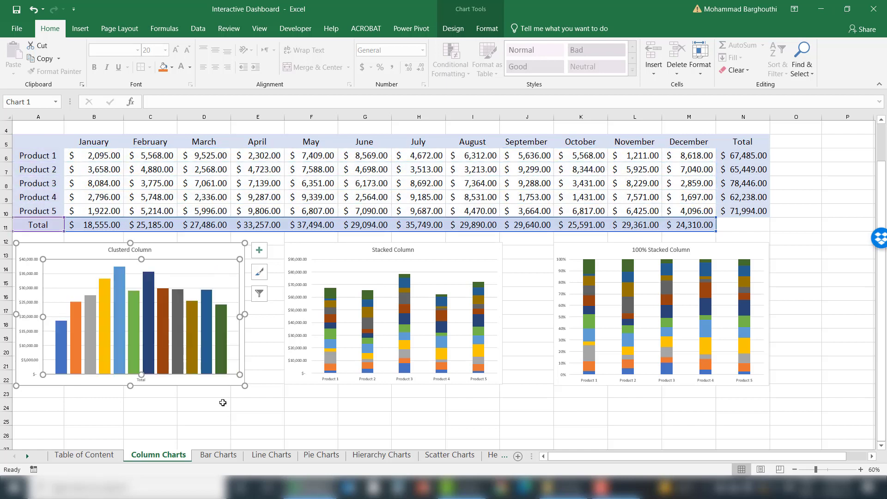